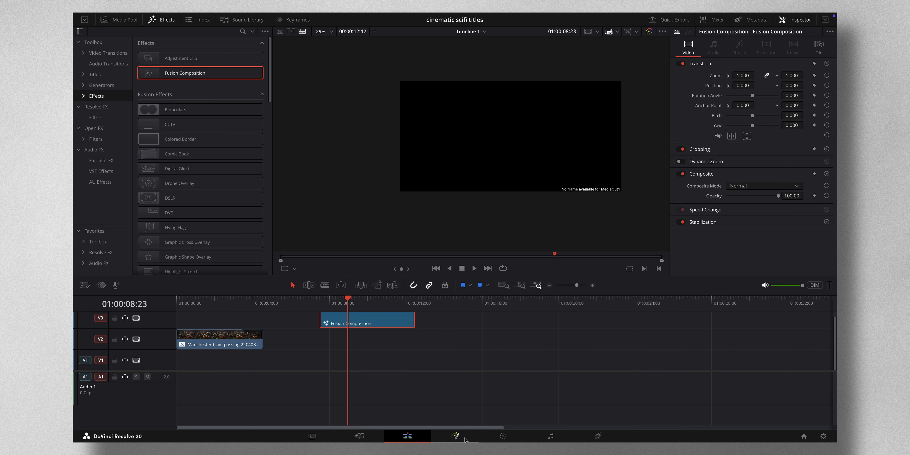
# Open the Fusion Composition clip on the Fusion page and connect a new Text+ node to MediaOut1
pyautogui.click(459, 437)
pyautogui.moveTo(365, 323); pyautogui.dragTo(508, 343)
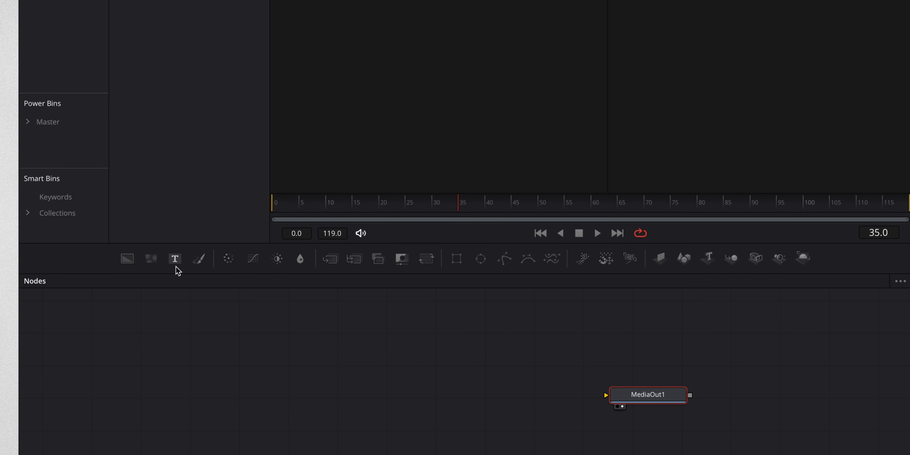
pyautogui.moveTo(175, 263); pyautogui.dragTo(606, 395)
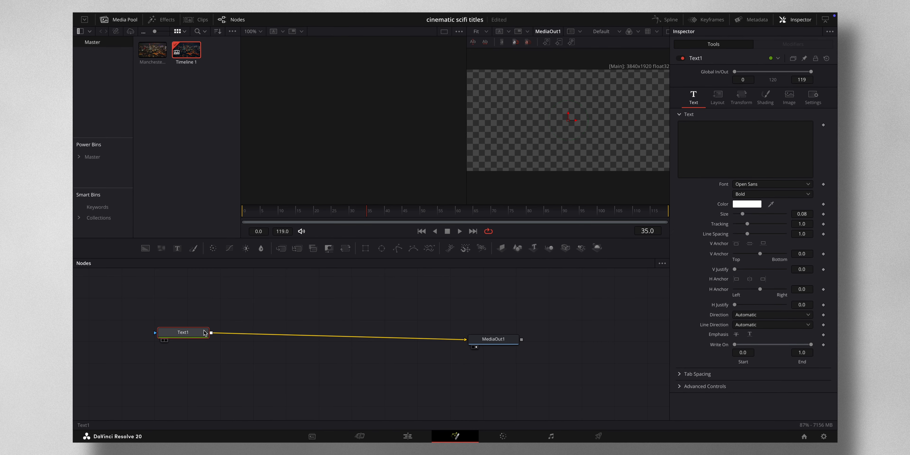
pyautogui.moveTo(204, 333); pyautogui.dragTo(200, 342)
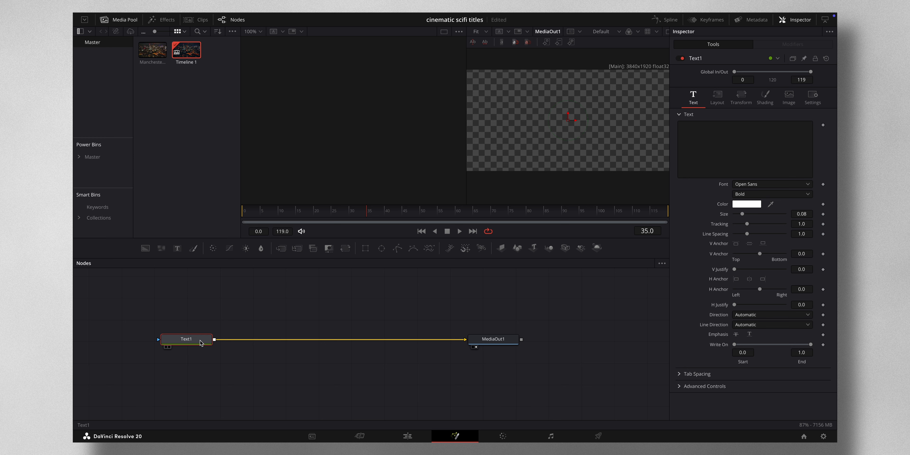
# Enter ECLIPSE as the title text in Text1 and set its font to Bebas Neue
pyautogui.click(700, 129)
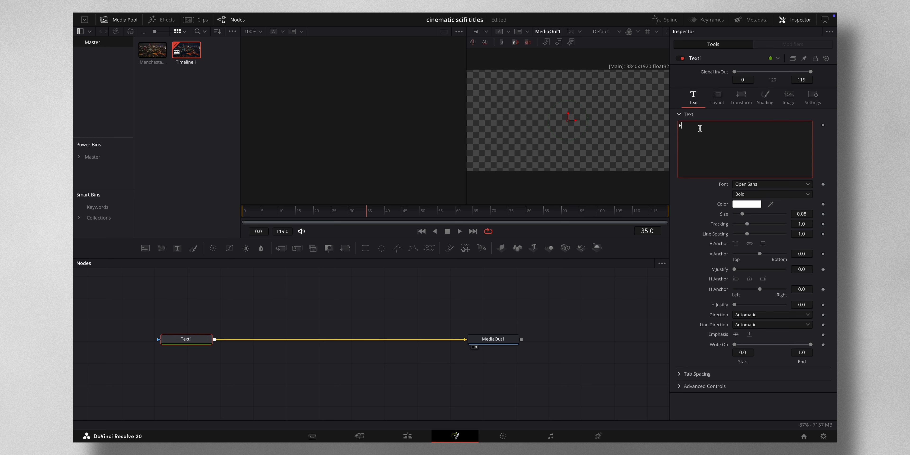
pyautogui.write('ECLIPSE')
pyautogui.click(805, 184)
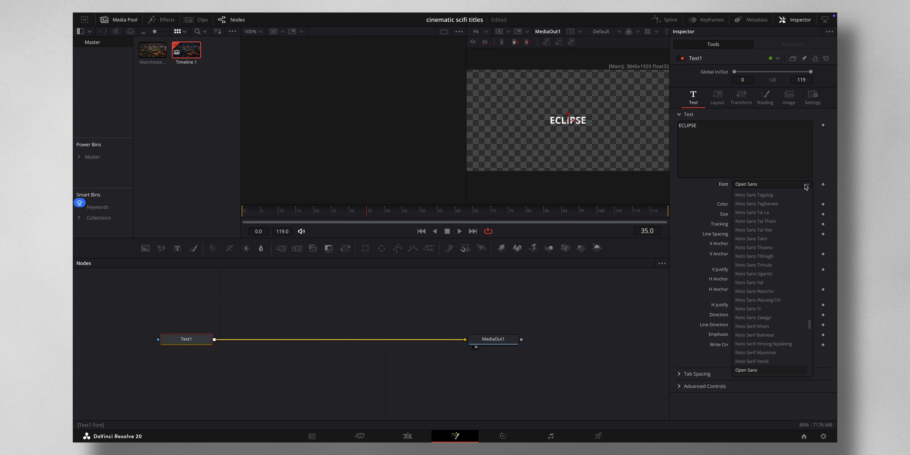
pyautogui.scroll(20, 796, 197)
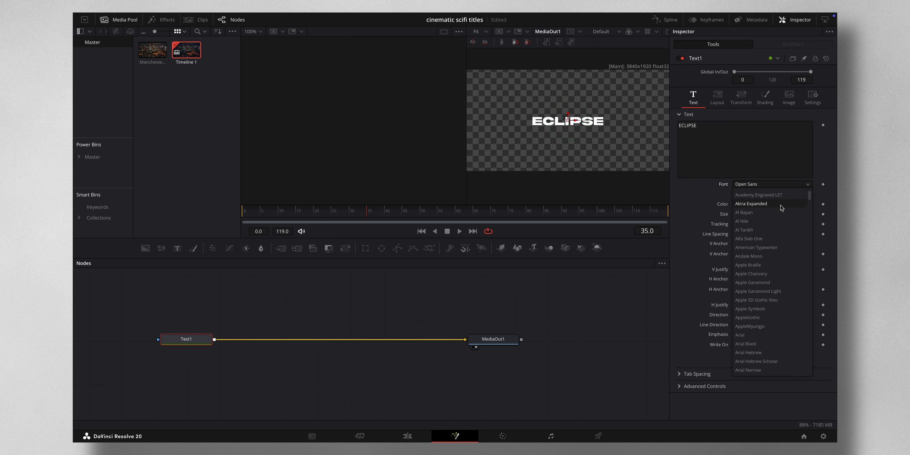
pyautogui.scroll(-10, 766, 240)
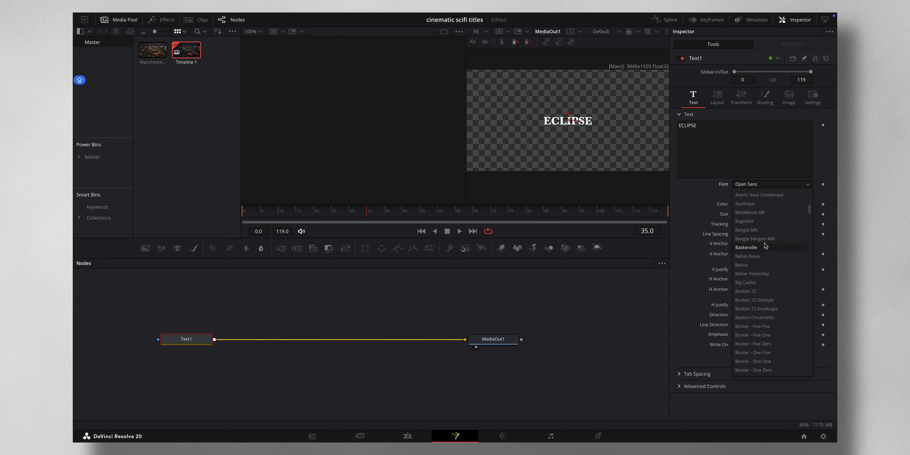
pyautogui.click(760, 256)
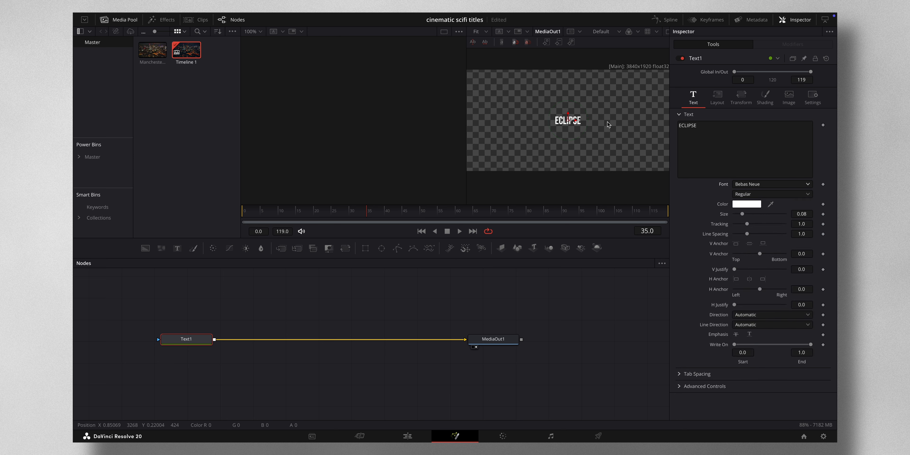
# Switch to a single viewer and widen the title's tracking to 1.984
pyautogui.click(667, 31)
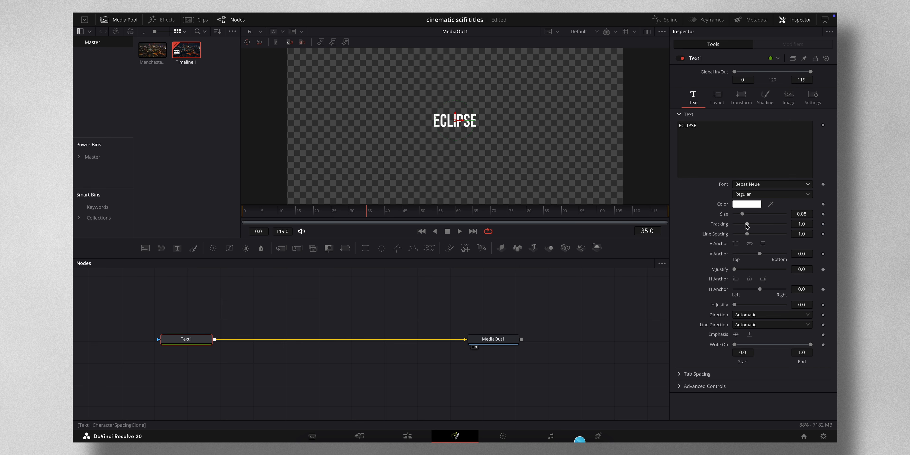
pyautogui.moveTo(747, 225); pyautogui.dragTo(760, 225)
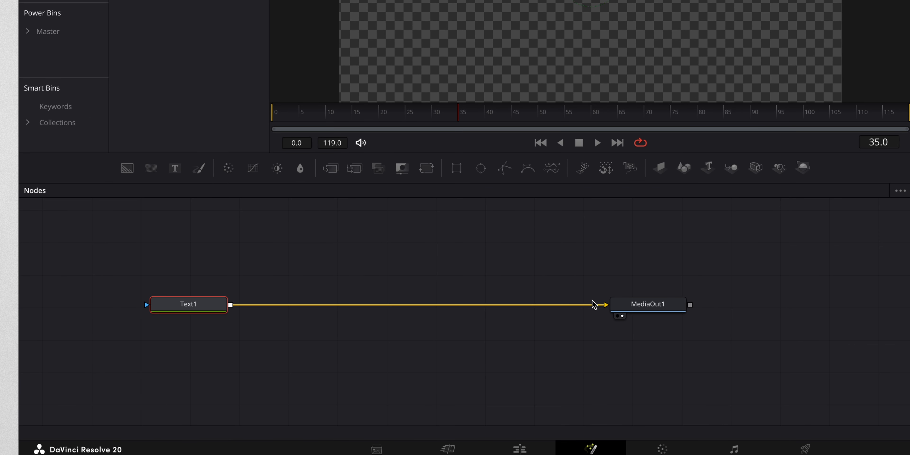
# Insert a Merge node between Text1 and MediaOut1, with Text1 feeding its background input
pyautogui.moveTo(589, 305); pyautogui.dragTo(309, 330)
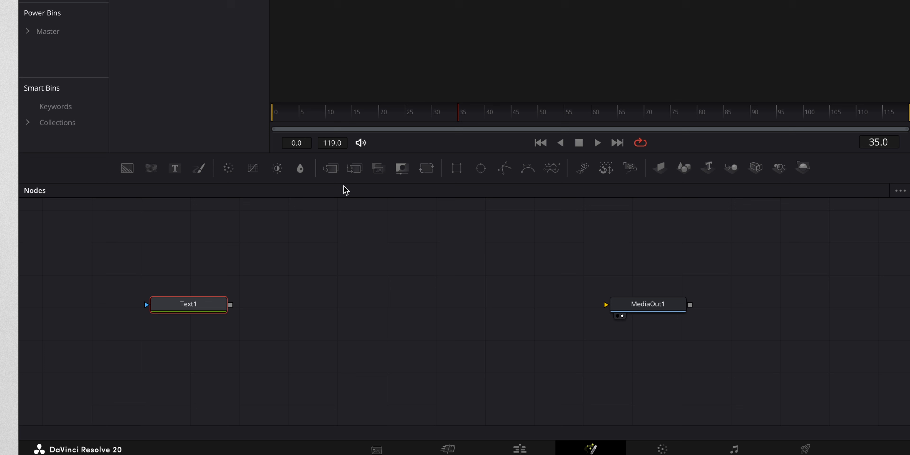
pyautogui.moveTo(337, 171); pyautogui.dragTo(605, 305)
pyautogui.moveTo(233, 305); pyautogui.dragTo(304, 299)
pyautogui.moveTo(231, 309); pyautogui.dragTo(307, 299)
pyautogui.moveTo(184, 298); pyautogui.dragTo(189, 299)
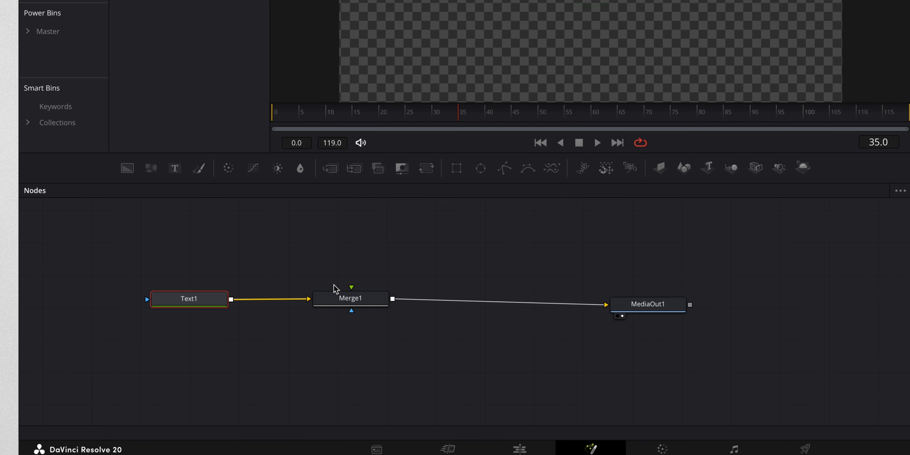
# Keyframe the title's tracking at frame 0 with a value of 2.772
pyautogui.moveTo(460, 118); pyautogui.dragTo(422, 120)
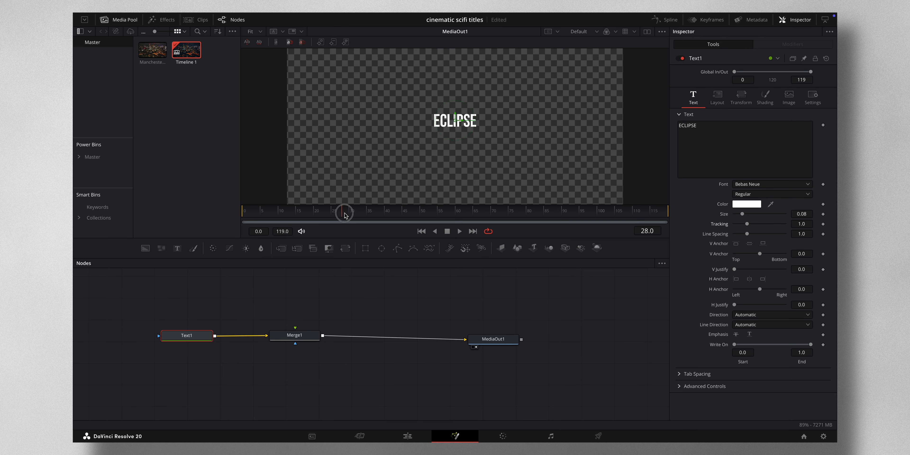
pyautogui.moveTo(344, 214); pyautogui.dragTo(246, 217)
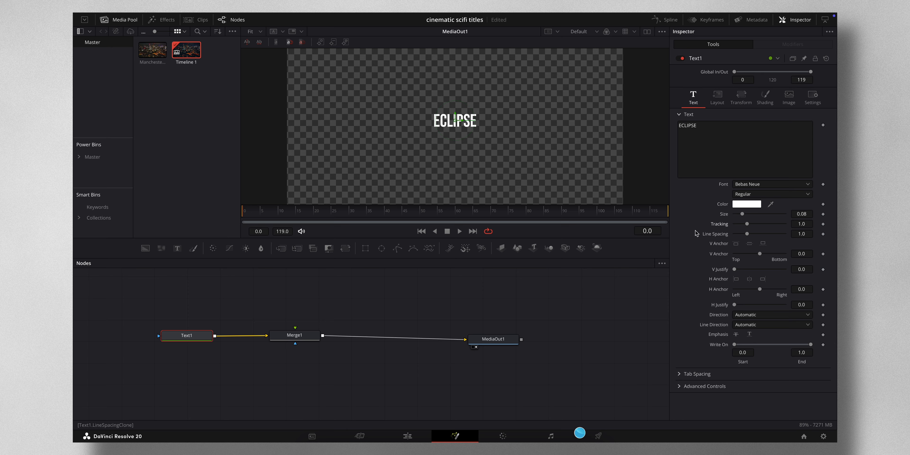
pyautogui.click(822, 223)
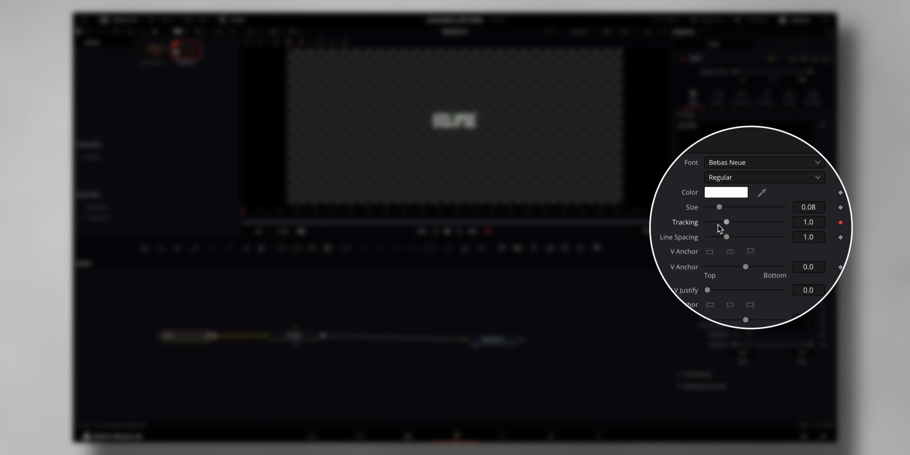
pyautogui.moveTo(726, 223); pyautogui.dragTo(768, 226)
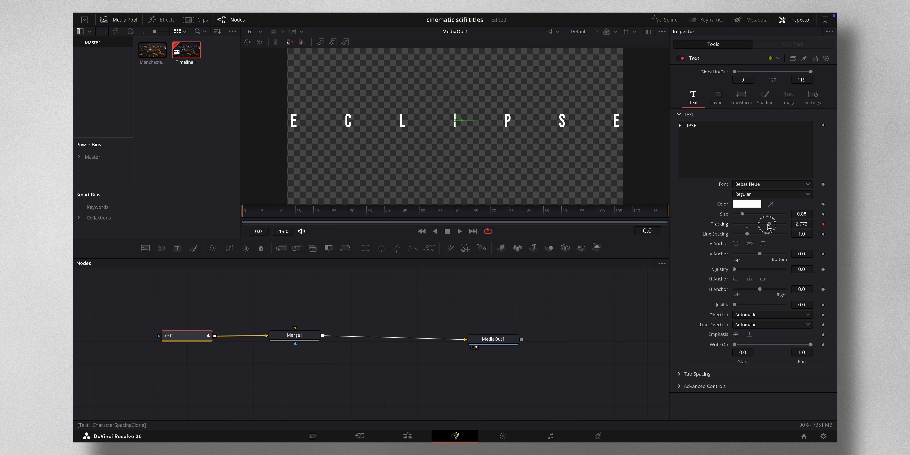
# Set the tracking to 1.386 at frame 30 and play the animation from the start
pyautogui.moveTo(295, 217); pyautogui.dragTo(351, 218)
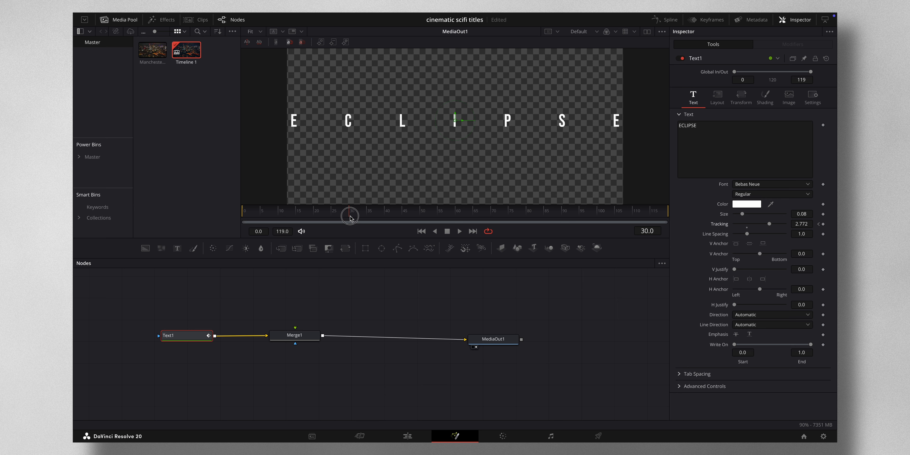
pyautogui.moveTo(772, 226); pyautogui.dragTo(738, 231)
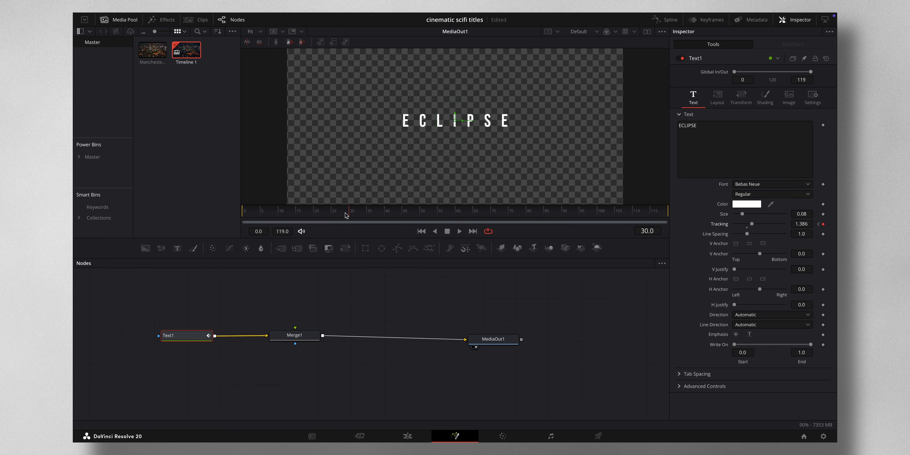
pyautogui.moveTo(350, 214); pyautogui.dragTo(224, 216)
pyautogui.press('space')
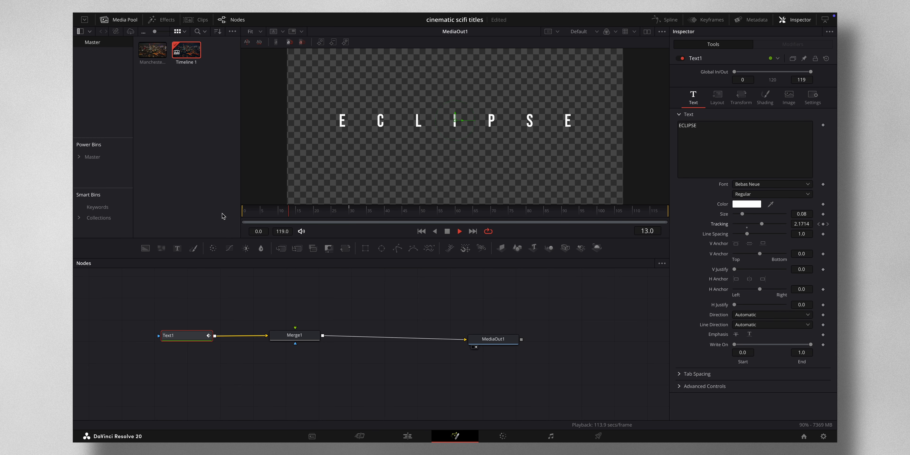
pyautogui.press('space')
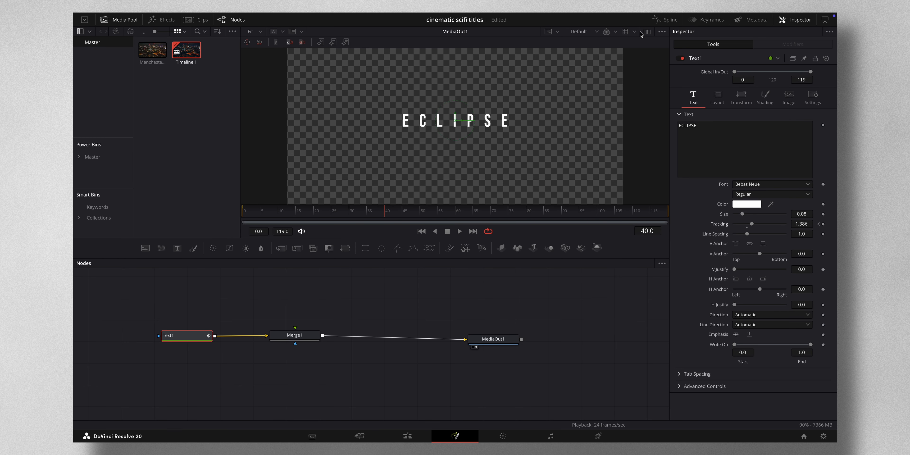
# Display Text1's Character Spacing curve in the Spline editor and fit the whole curve in view
pyautogui.click(663, 22)
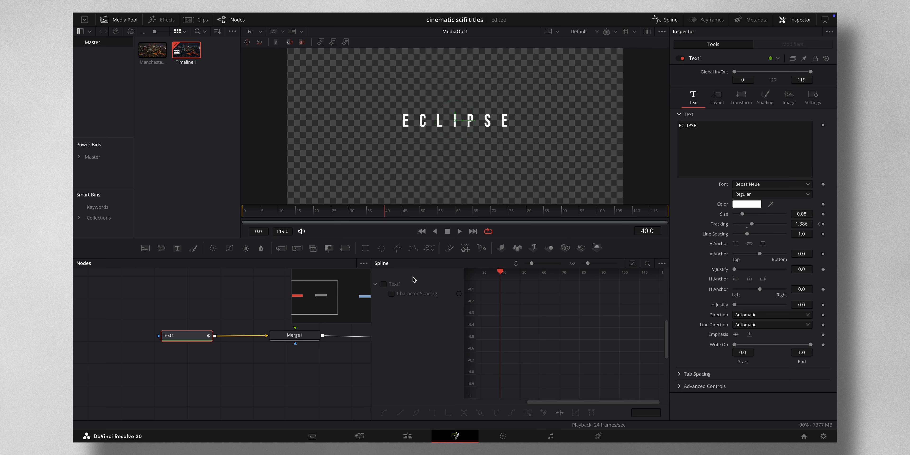
pyautogui.click(383, 285)
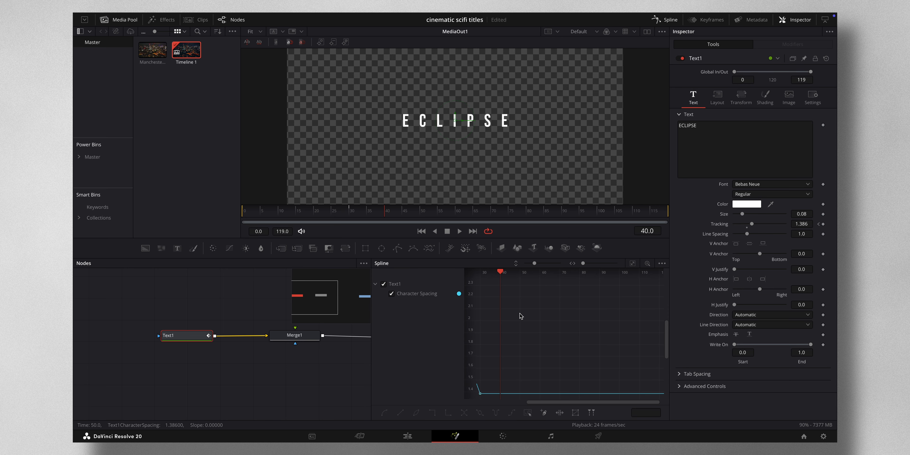
pyautogui.hscroll(-5, 520, 315)
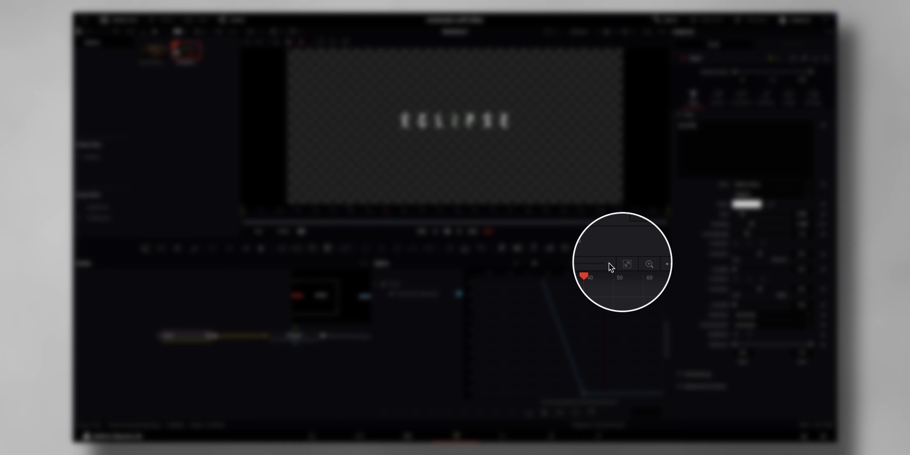
pyautogui.click(632, 263)
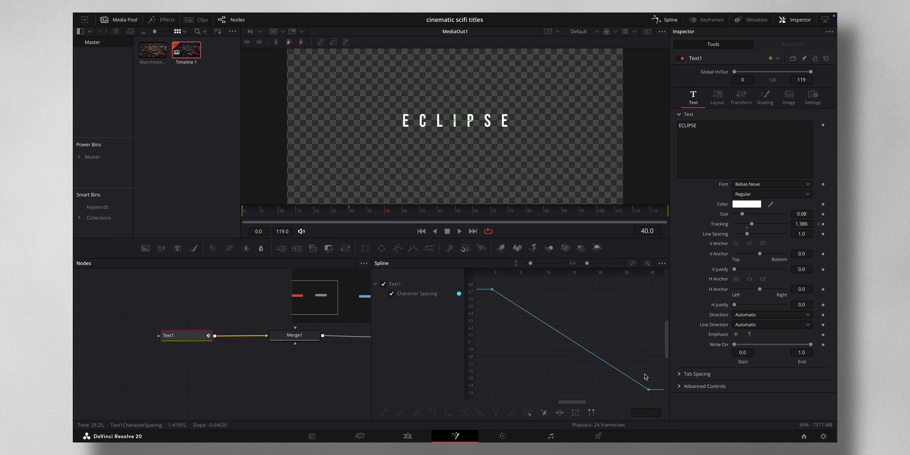
# Flatten the curve at the frame 30 keyframe and set its Ease In to 80.2
pyautogui.moveTo(644, 374); pyautogui.dragTo(654, 397)
pyautogui.press('f')
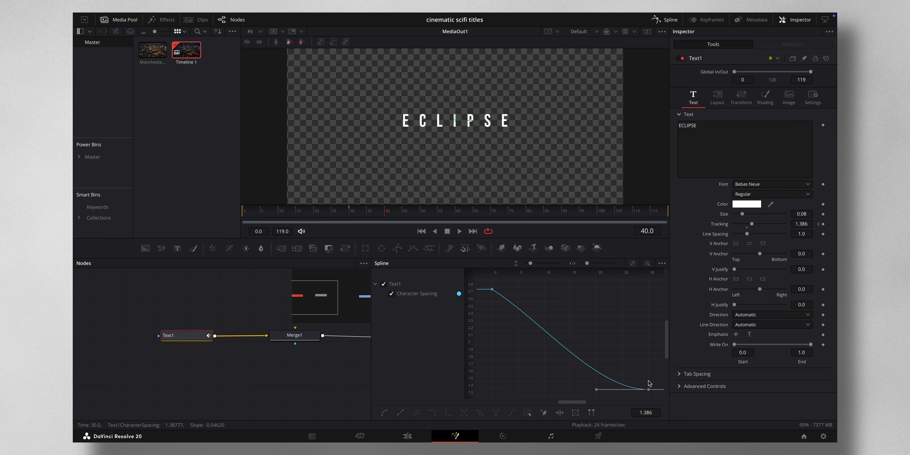
pyautogui.press('t')
pyautogui.moveTo(577, 275)
pyautogui.mouseDown()
pyautogui.moveTo(600, 274)
pyautogui.moveTo(590, 272)
pyautogui.mouseUp()
pyautogui.moveTo(700, 279); pyautogui.dragTo(757, 282)
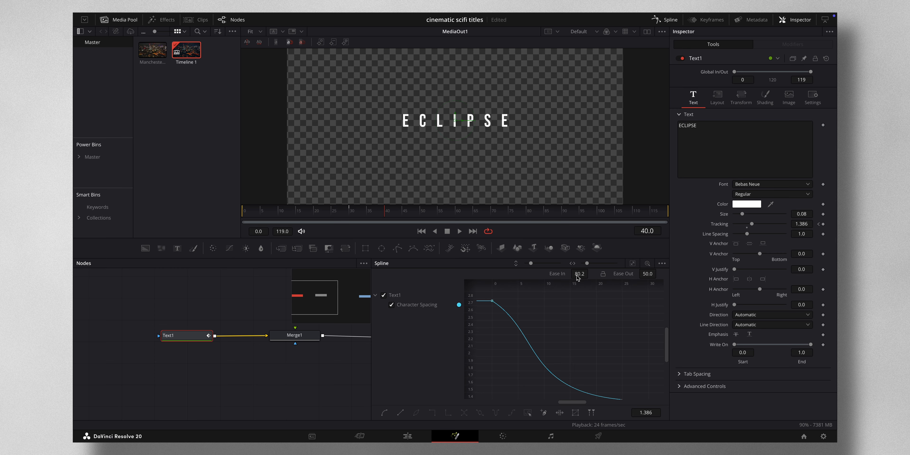
# Play the eased title animation from frame 0
pyautogui.moveTo(372, 209); pyautogui.dragTo(229, 207)
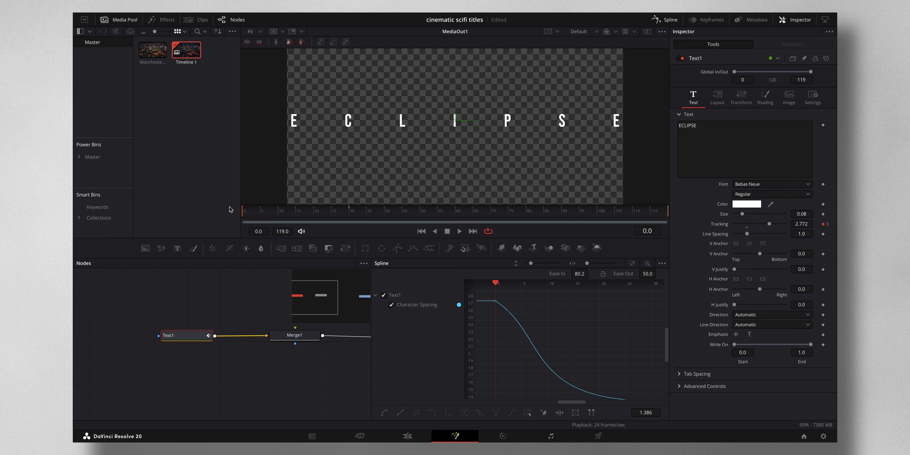
pyautogui.press('space')
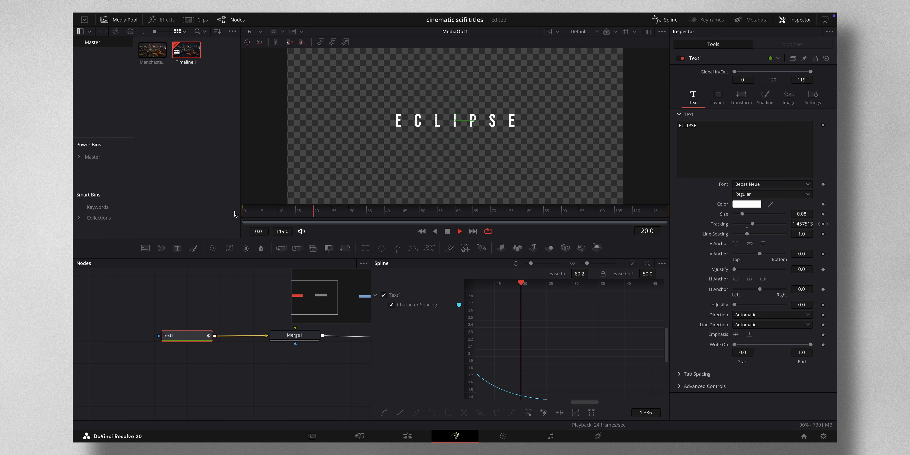
pyautogui.press('space')
# Move the ending Character Spacing keyframe to about frame 50 with a value of 1.36
pyautogui.scroll(-3, 536, 344)
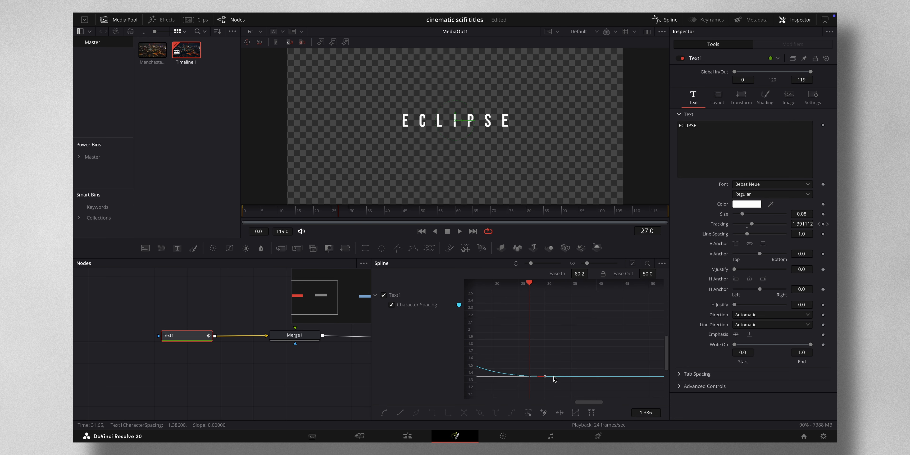
pyautogui.click(539, 367)
pyautogui.click(544, 375)
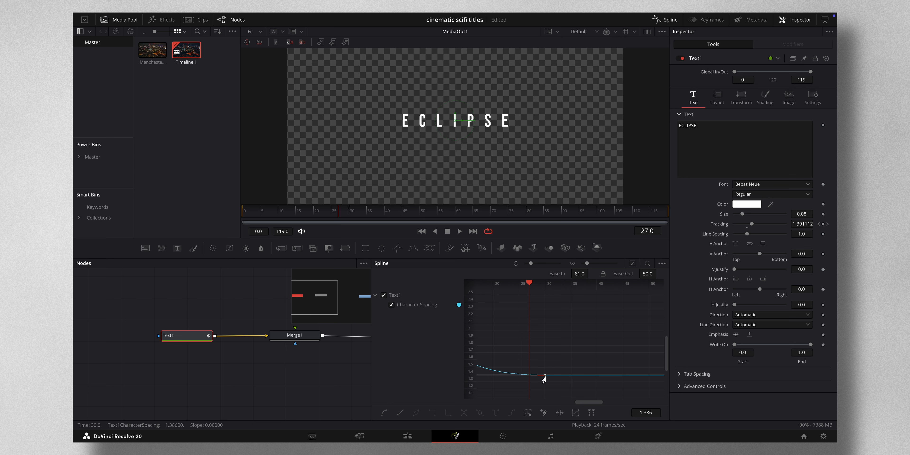
pyautogui.moveTo(544, 377); pyautogui.dragTo(646, 383)
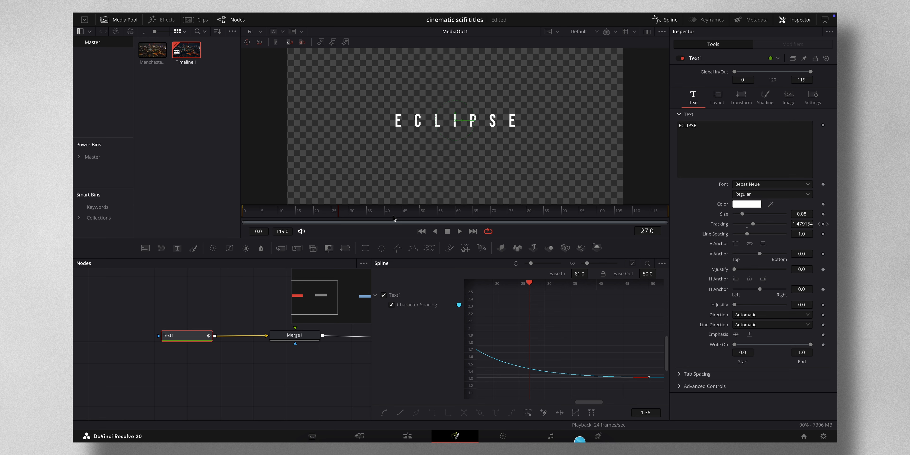
# Play the retimed animation from the start and set the ending keyframe's Ease In to 50.9
pyautogui.moveTo(337, 212); pyautogui.dragTo(241, 211)
pyautogui.press('space')
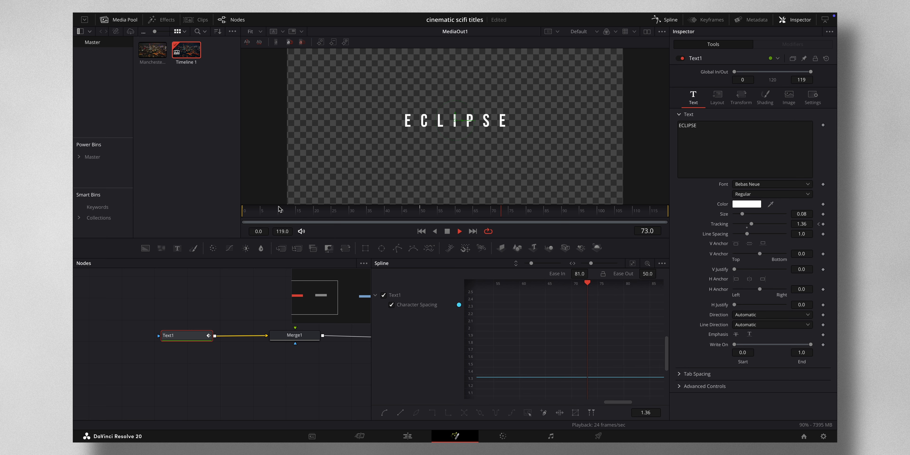
pyautogui.moveTo(293, 211); pyautogui.dragTo(223, 212)
pyautogui.press('space')
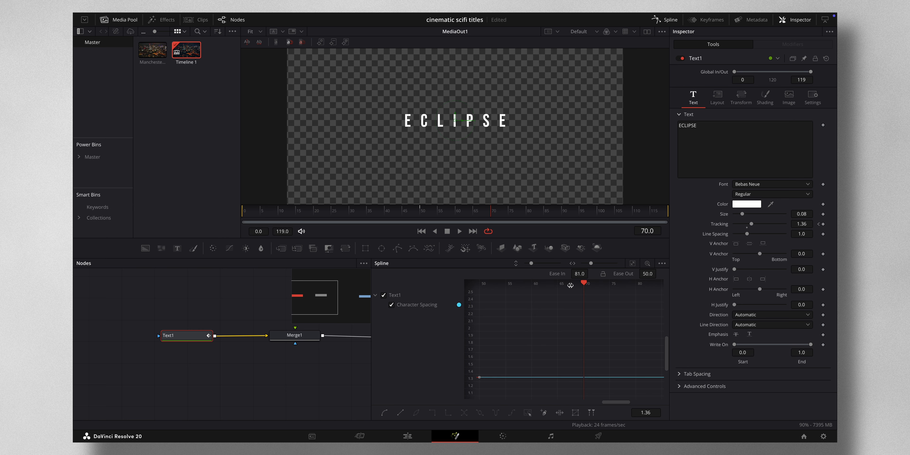
pyautogui.hscroll(-5, 567, 339)
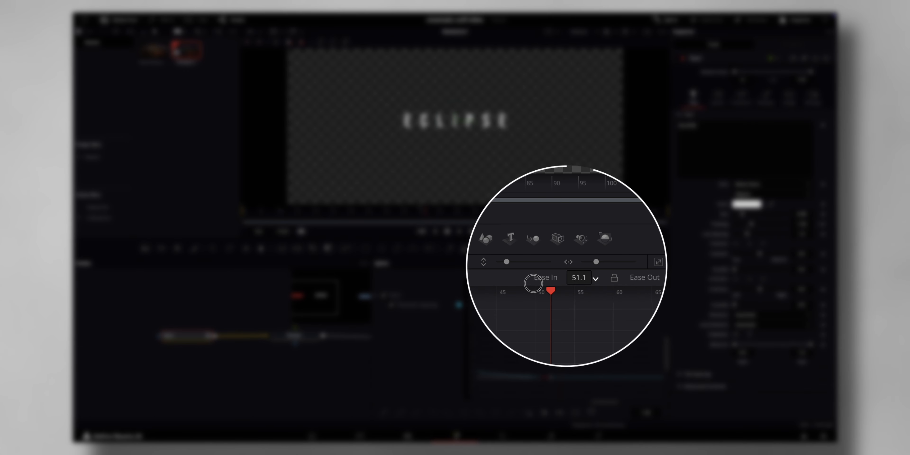
pyautogui.moveTo(534, 284); pyautogui.dragTo(531, 284)
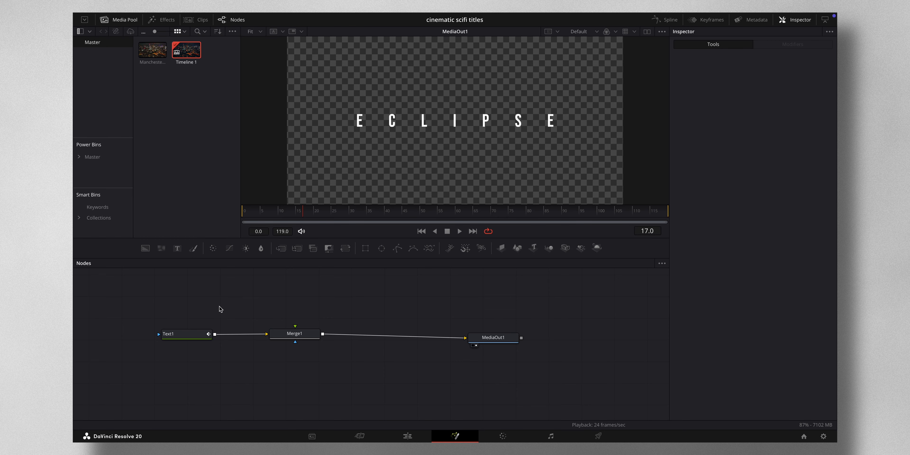
# Connect a new FastNoise node to Text1's effect mask input and display the noise in the viewer at frame 35
pyautogui.moveTo(187, 313); pyautogui.dragTo(546, 381)
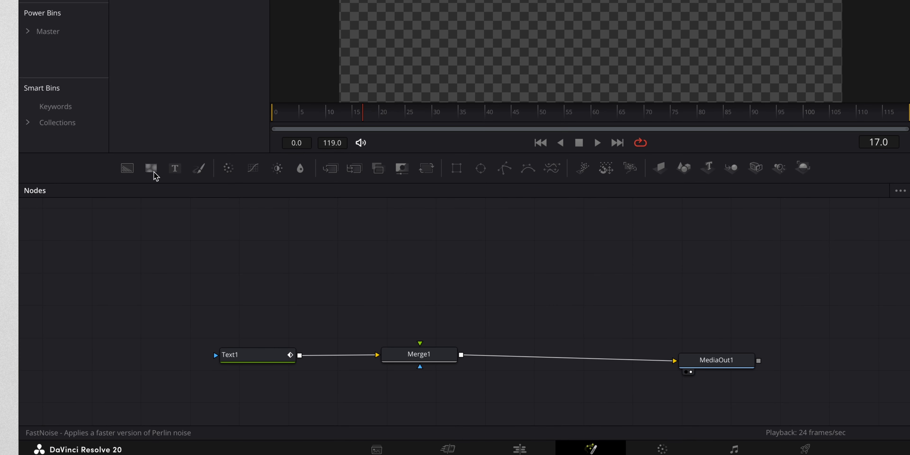
pyautogui.moveTo(153, 172); pyautogui.dragTo(222, 353)
pyautogui.moveTo(224, 253); pyautogui.dragTo(328, 16)
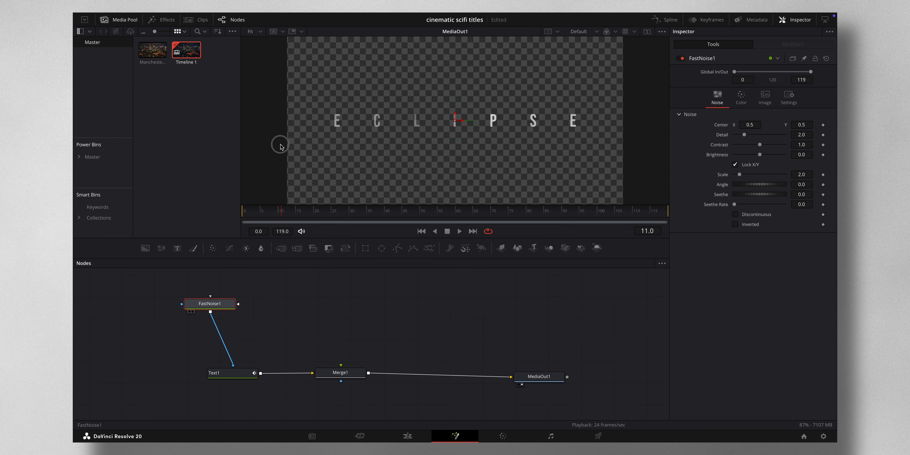
pyautogui.moveTo(349, 211); pyautogui.dragTo(369, 212)
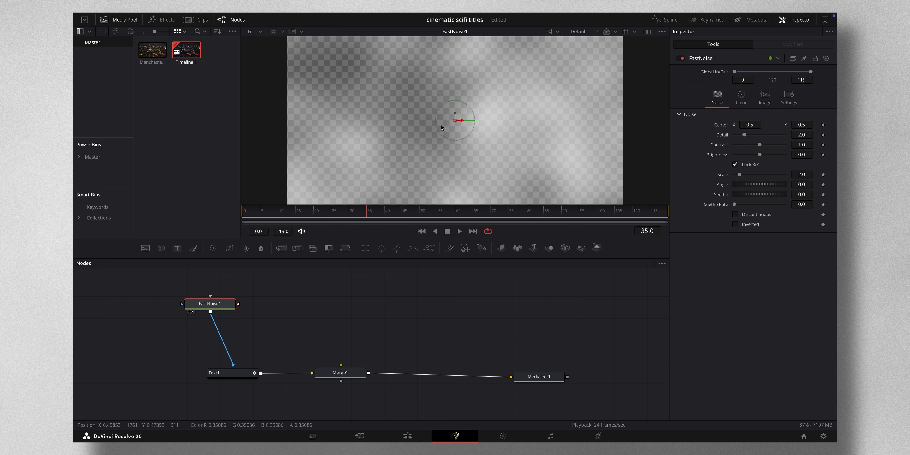
# Show MediaOut1 beside FastNoise1 in dual viewers and set the noise's Seethe Rate to 0.26, previewing the text at frame 25
pyautogui.click(647, 31)
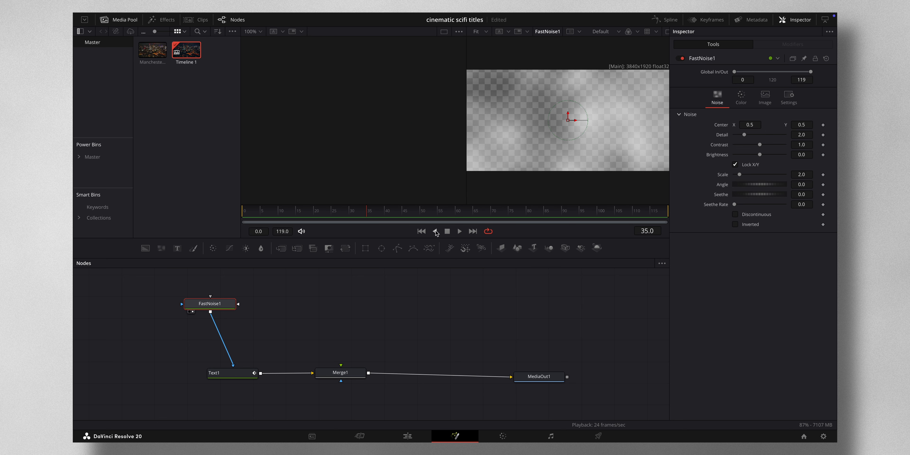
pyautogui.moveTo(538, 374); pyautogui.dragTo(379, 147)
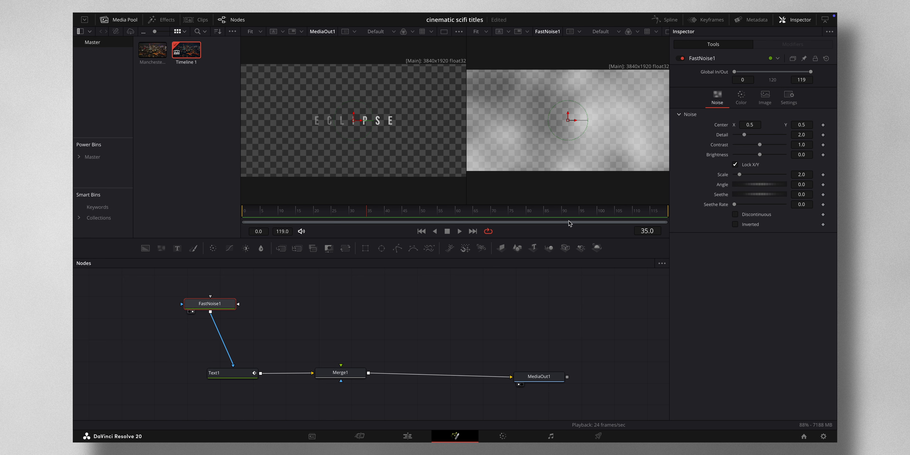
pyautogui.moveTo(735, 205); pyautogui.dragTo(748, 205)
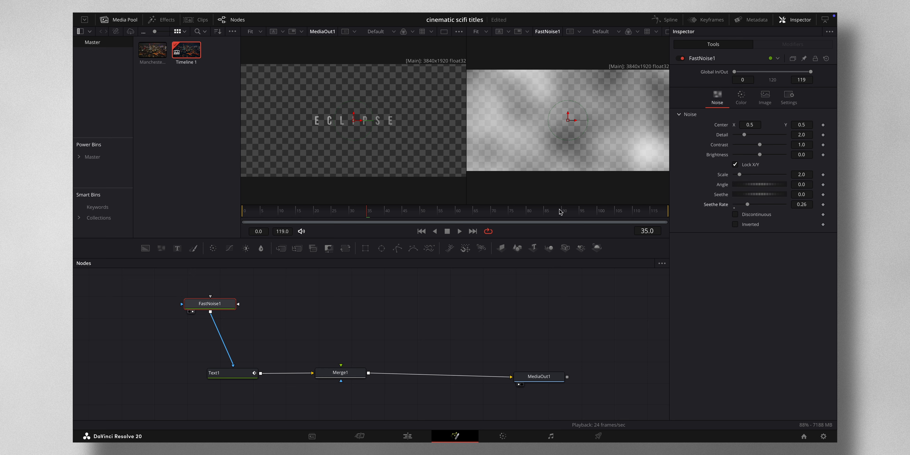
pyautogui.click(364, 212)
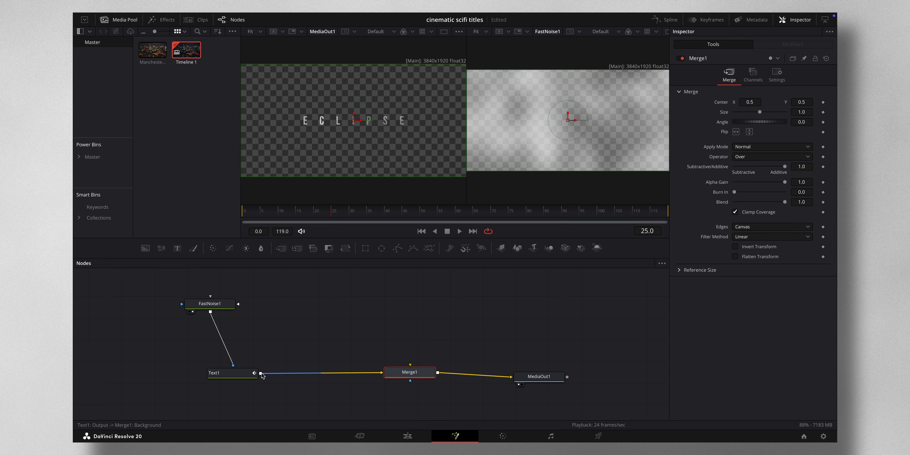
# Insert a Glow node between Text1 and Merge1 and return to a single viewer showing MediaOut1
pyautogui.click(240, 373)
pyautogui.hotkey('shift', 'space')
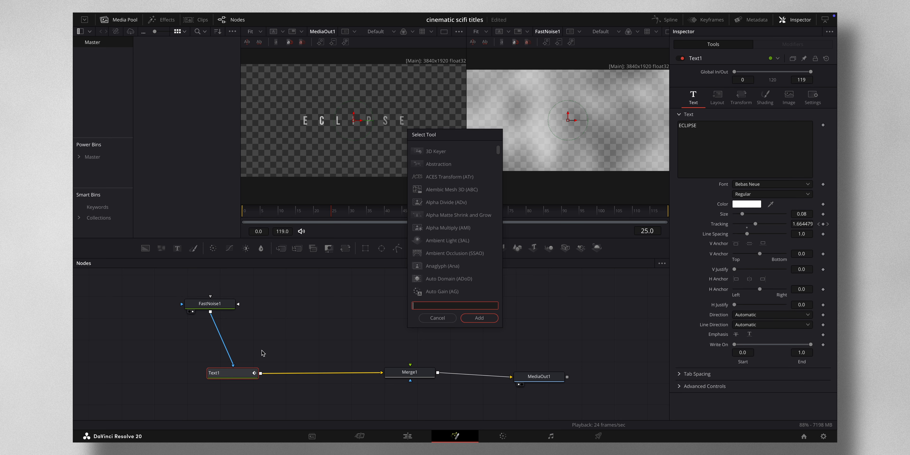
pyautogui.write('GLO')
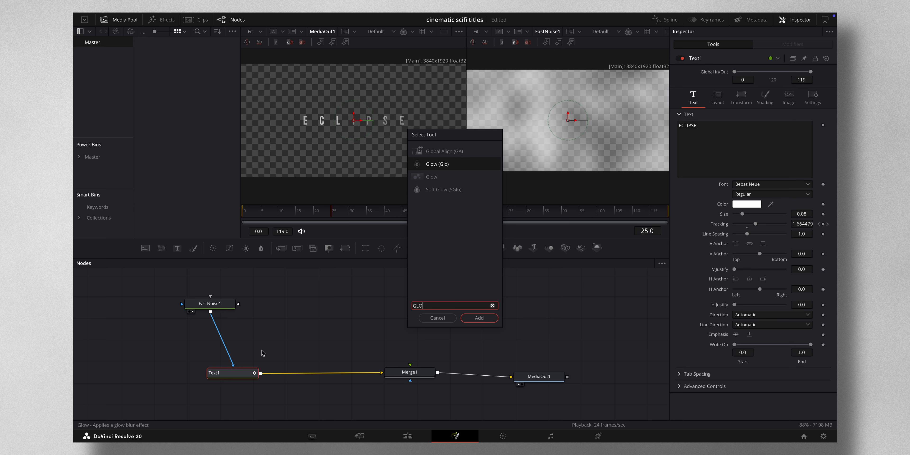
pyautogui.click(480, 319)
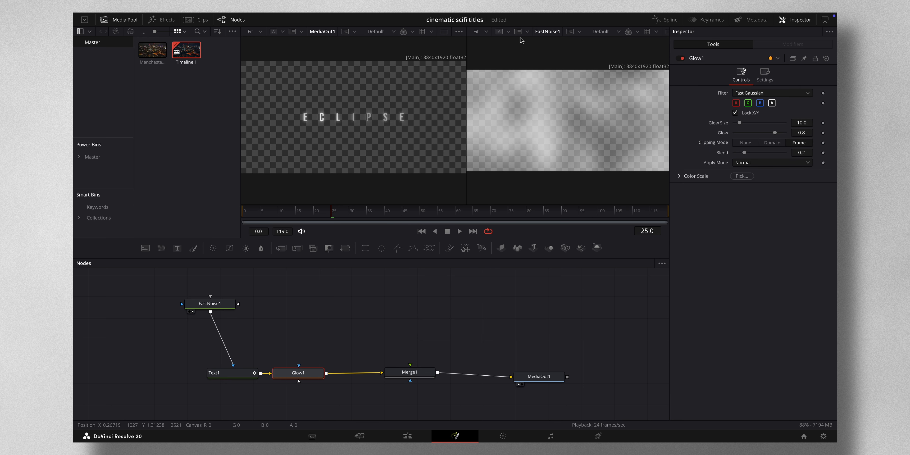
pyautogui.click(444, 34)
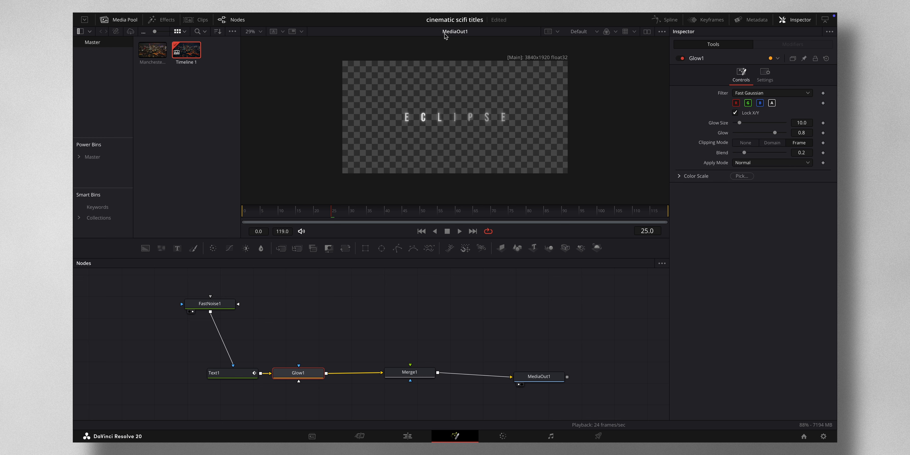
# Set Glow1's Glow to 0.825, unlock its X and Y sizes, and set X Glow Size to 34.6
pyautogui.moveTo(778, 136); pyautogui.dragTo(785, 136)
pyautogui.doubleClick(721, 132)
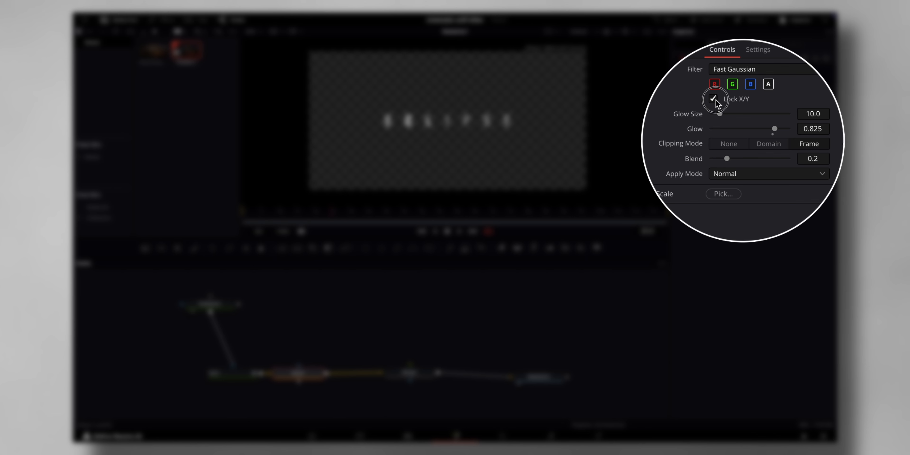
pyautogui.click(736, 113)
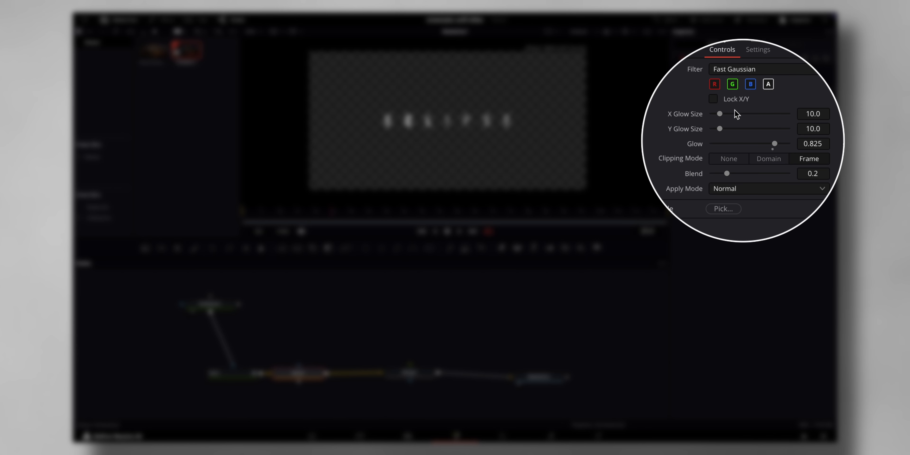
pyautogui.moveTo(721, 114); pyautogui.dragTo(754, 129)
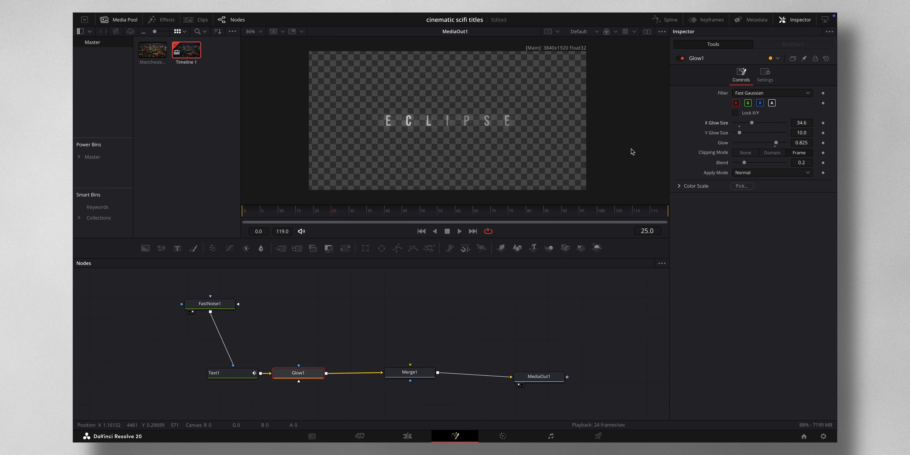
# Keyframe Glow1's X Glow Size at 34.6 on frame 0 and 11.8 on frame 35
pyautogui.moveTo(332, 215); pyautogui.dragTo(230, 211)
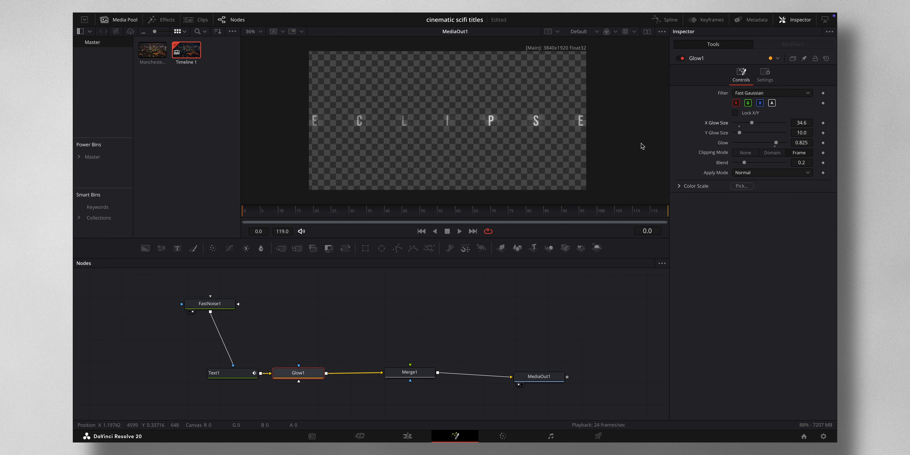
pyautogui.click(823, 123)
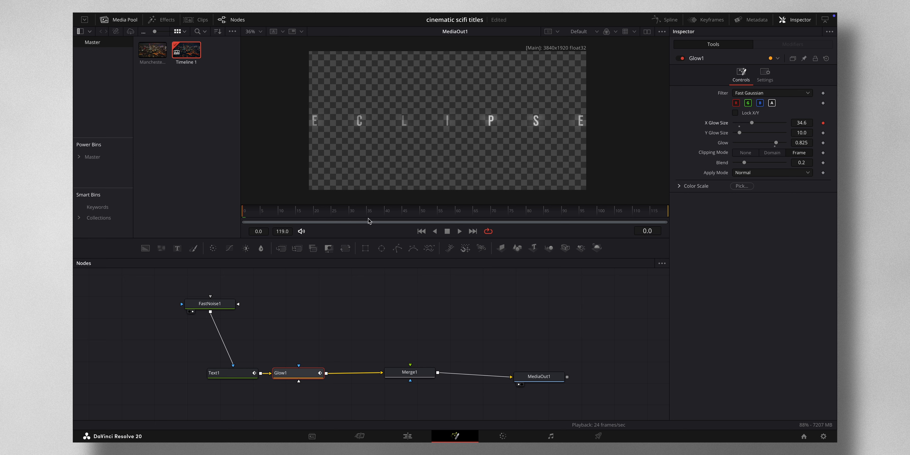
pyautogui.moveTo(314, 215); pyautogui.dragTo(367, 210)
pyautogui.moveTo(751, 123); pyautogui.dragTo(741, 124)
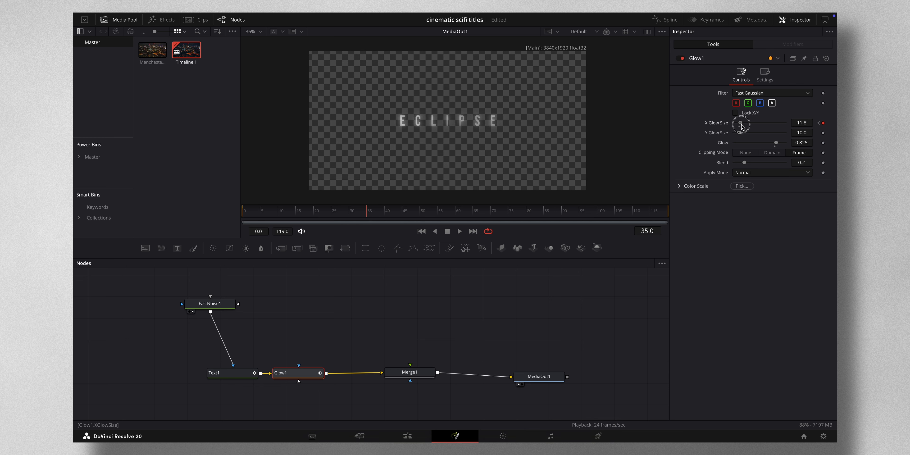
# Hide Text1's spline, smooth the X Glow Size curve between its two keyframes, and play the animation from frame 0
pyautogui.click(666, 20)
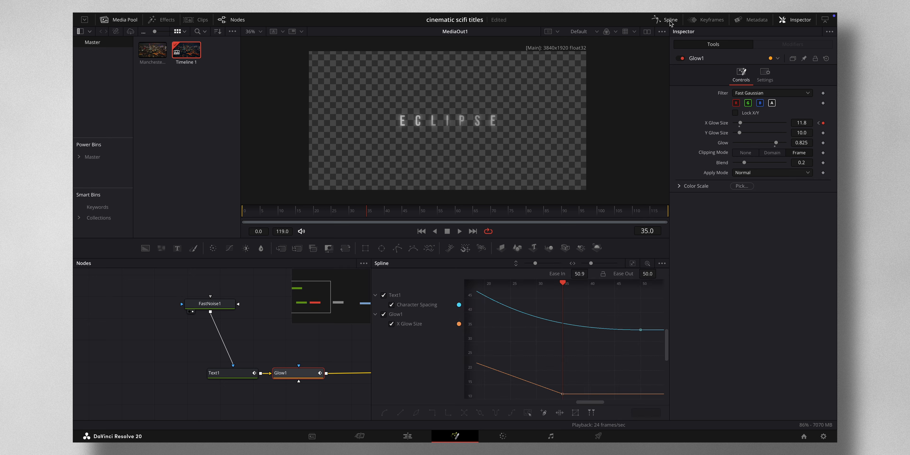
pyautogui.click(384, 296)
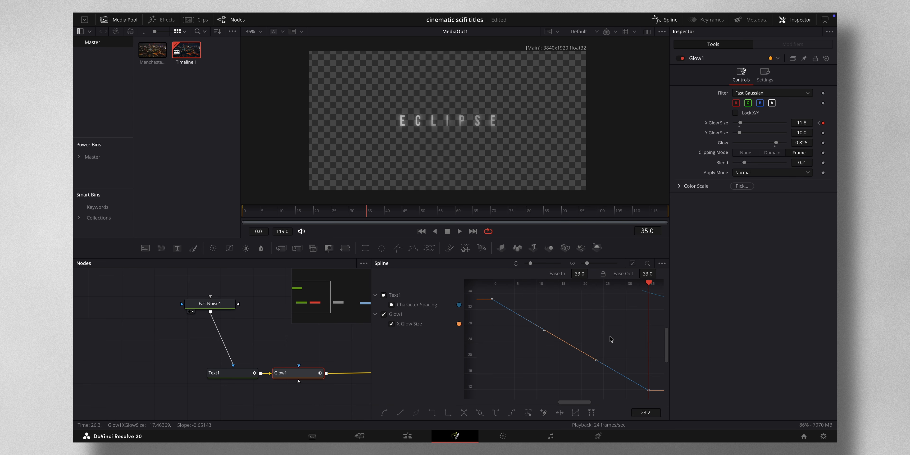
pyautogui.press('s')
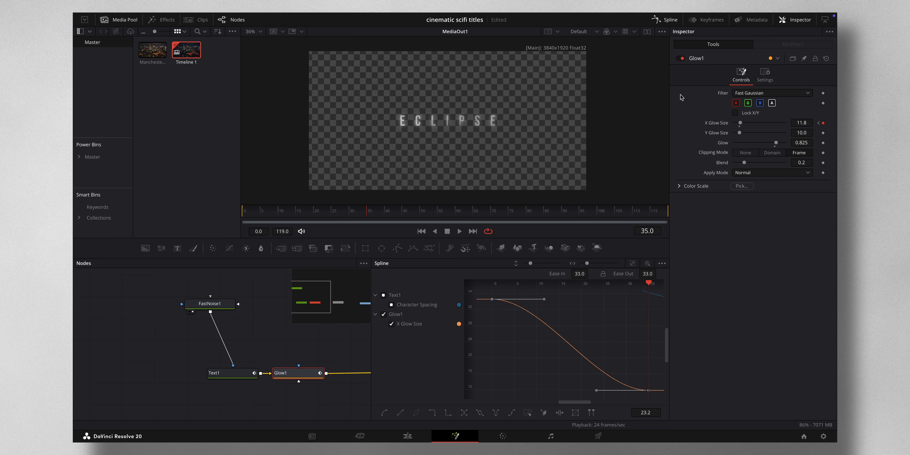
pyautogui.press('s')
pyautogui.click(666, 23)
pyautogui.press('space')
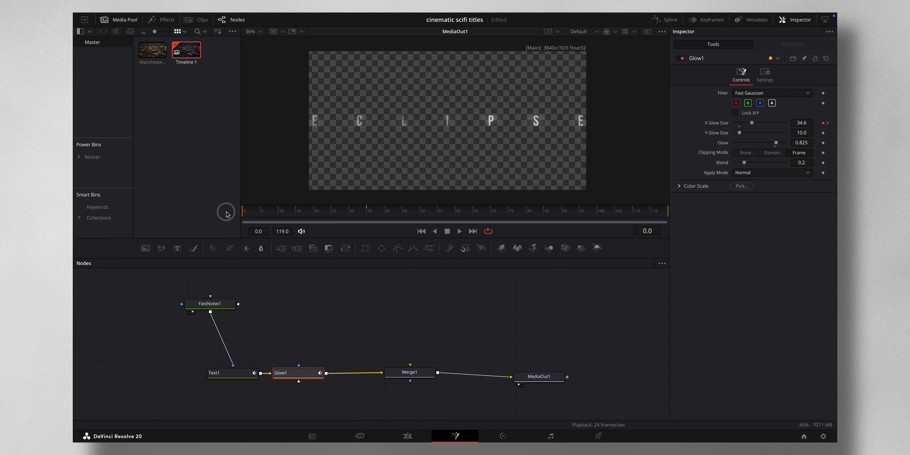
# Lower FastNoise1's Seethe Rate to 0.11 and play back the title animation
pyautogui.click(222, 303)
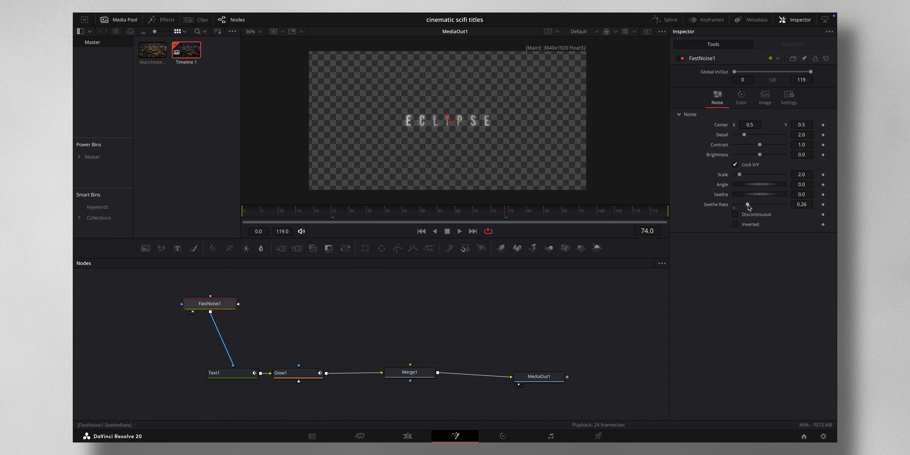
pyautogui.moveTo(748, 206); pyautogui.dragTo(741, 208)
pyautogui.click(331, 211)
pyautogui.press('space')
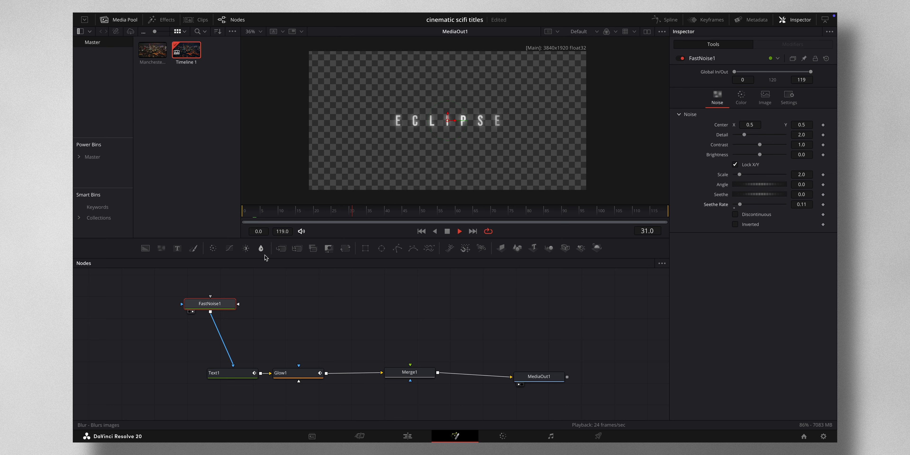
pyautogui.press('space')
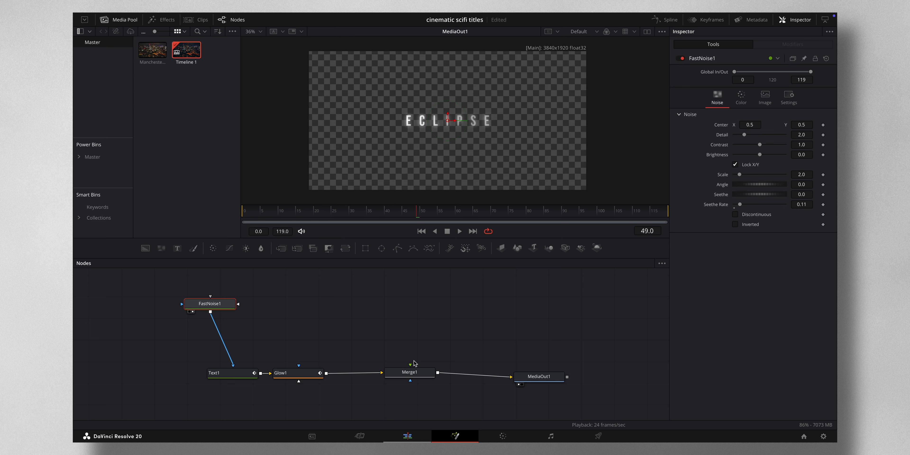